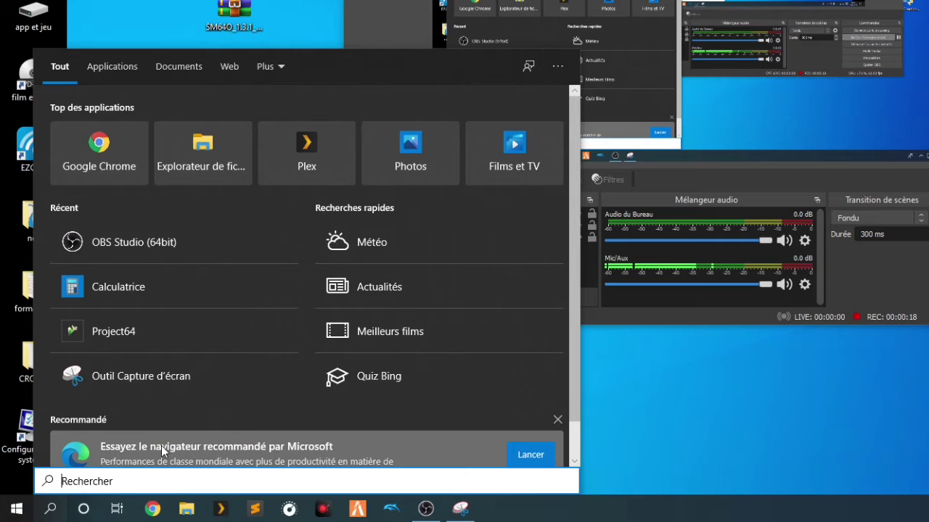
Search for "outil", open Outil Capture d'écran, and minimize the OBS window behind it.
type("ou")
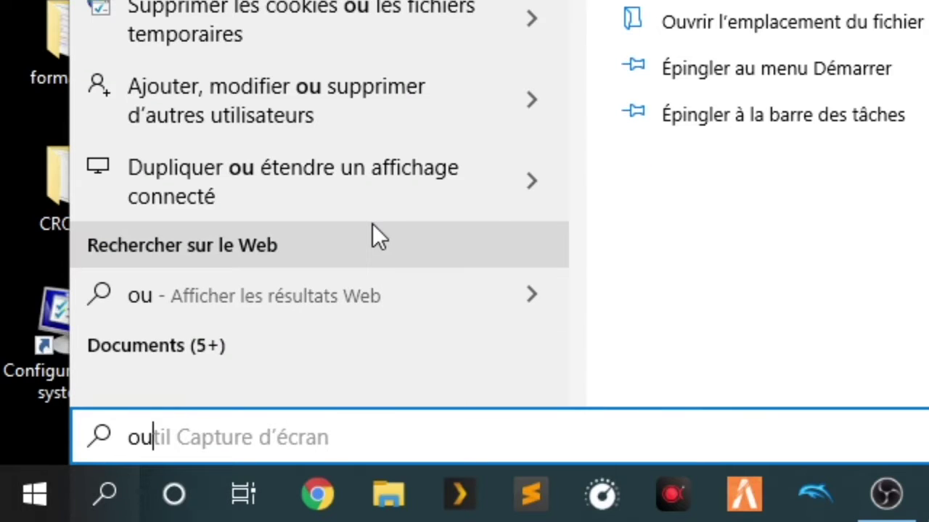
type("til")
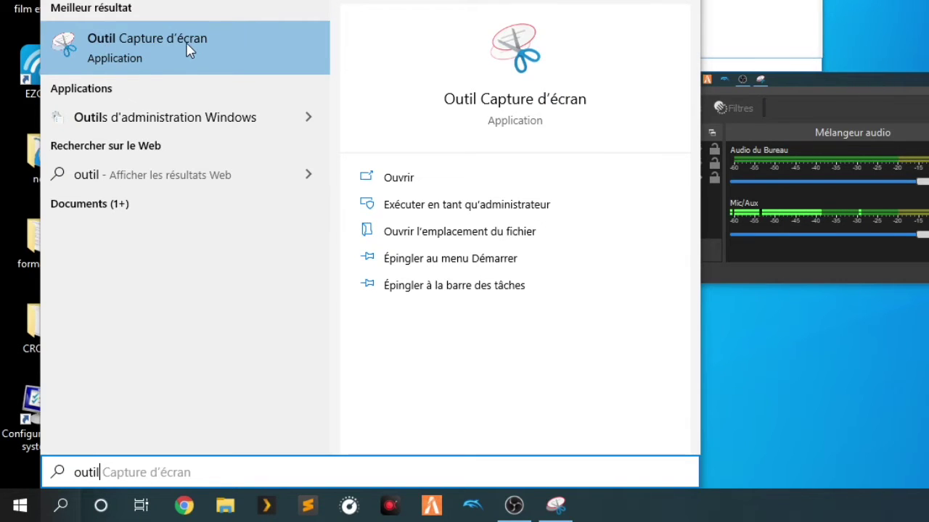
left_click(186, 44)
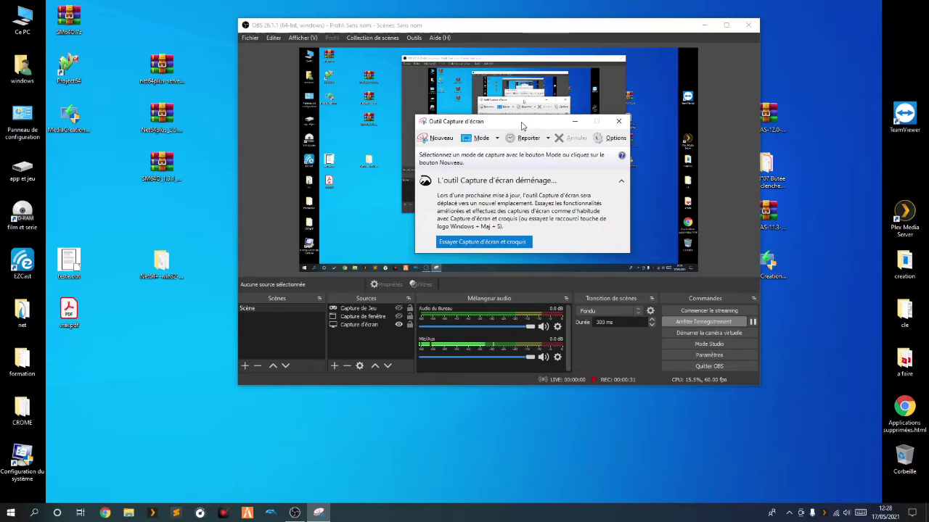
left_click_drag(521, 126, 475, 137)
left_click(703, 27)
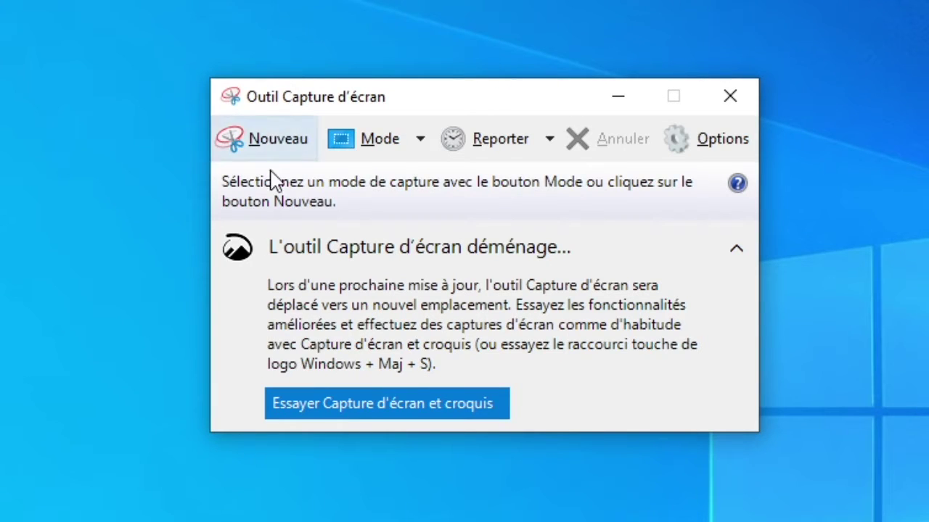
Take a rectangular capture around the three archive icons in the second desktop column.
left_click(268, 148)
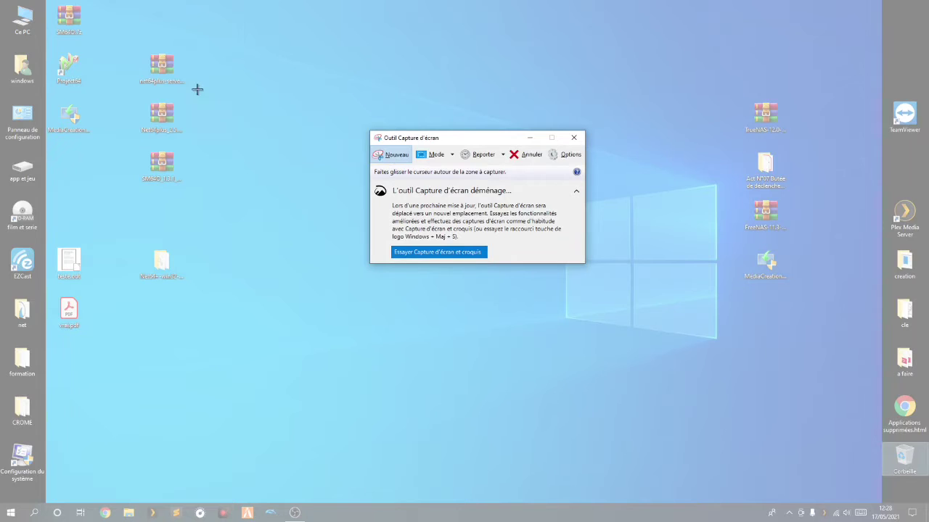
left_click_drag(145, 49, 207, 192)
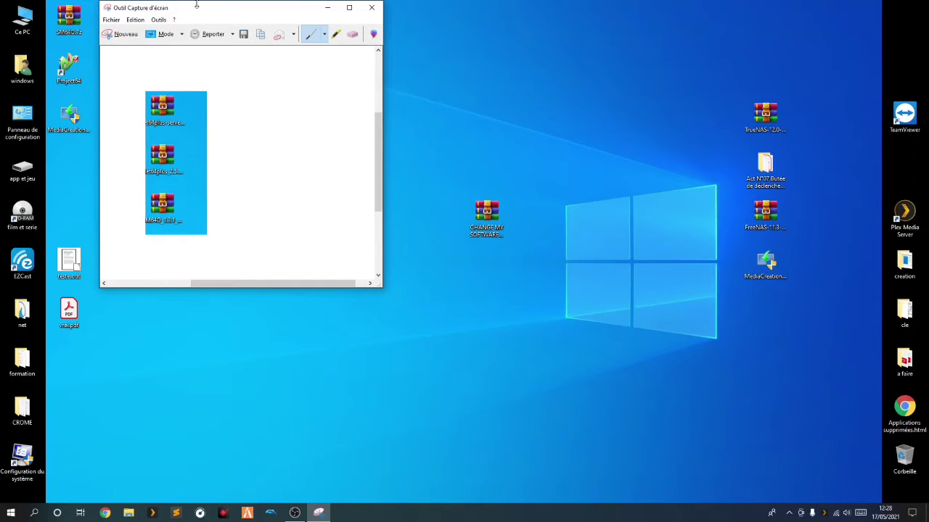
left_click_drag(188, 7, 449, 61)
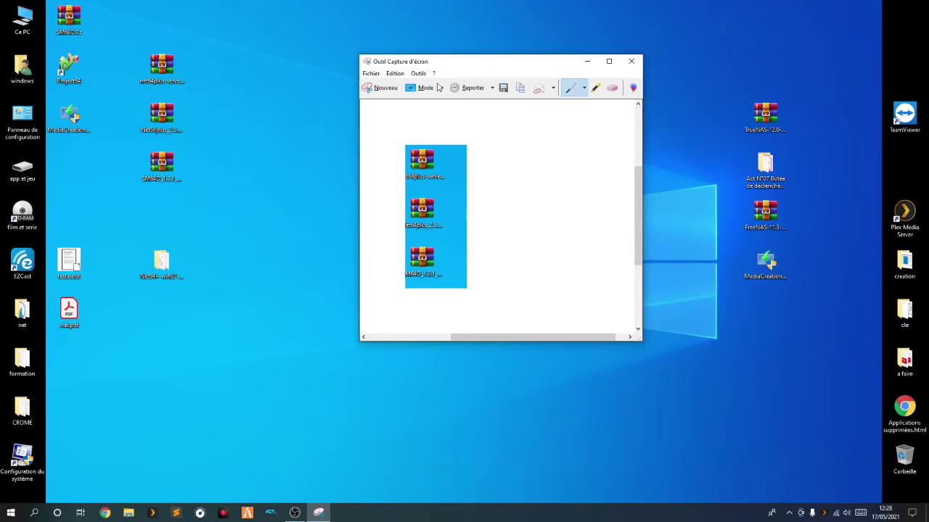
Switch the capture mode to Capture Forme libre and take a freehand capture around the three archive icons.
left_click(441, 87)
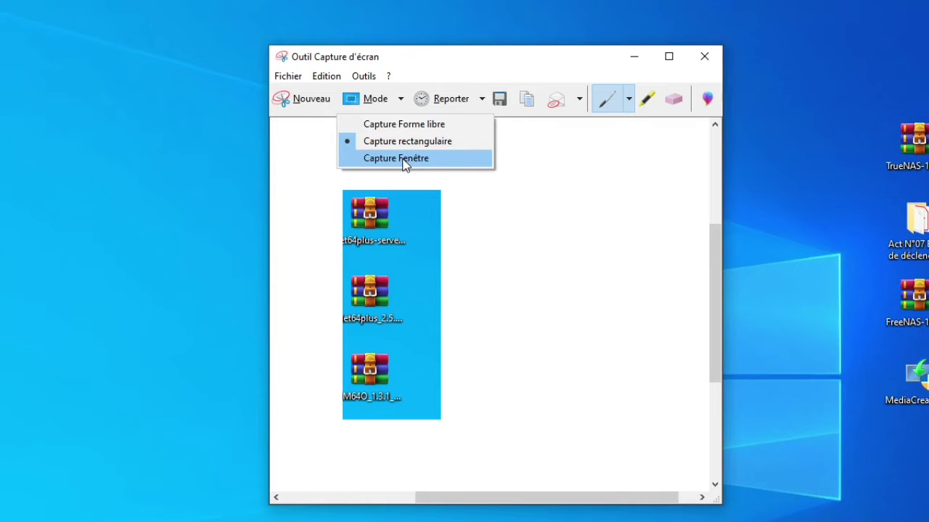
left_click(391, 124)
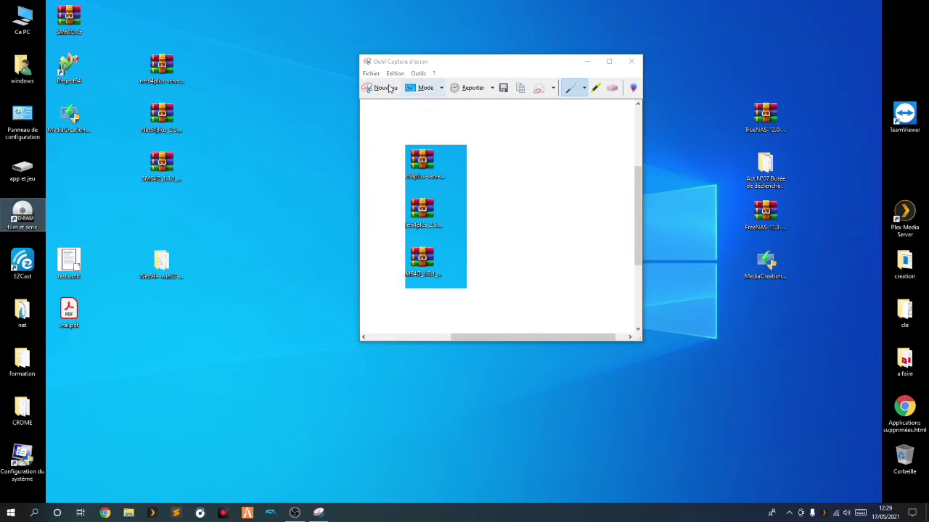
left_click(389, 88)
mouse_move(102, 42)
left_mouse_down()
mouse_move(119, 43)
mouse_move(128, 68)
mouse_move(118, 109)
mouse_move(128, 182)
mouse_move(248, 181)
mouse_move(232, 41)
mouse_move(133, 21)
mouse_move(93, 31)
mouse_move(103, 49)
mouse_move(107, 42)
left_mouse_up()
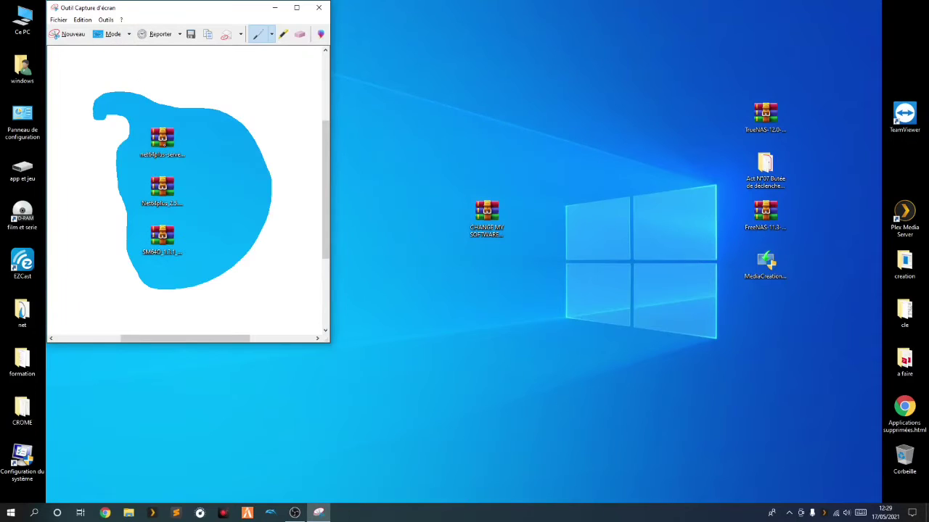
left_click_drag(188, 12, 408, 42)
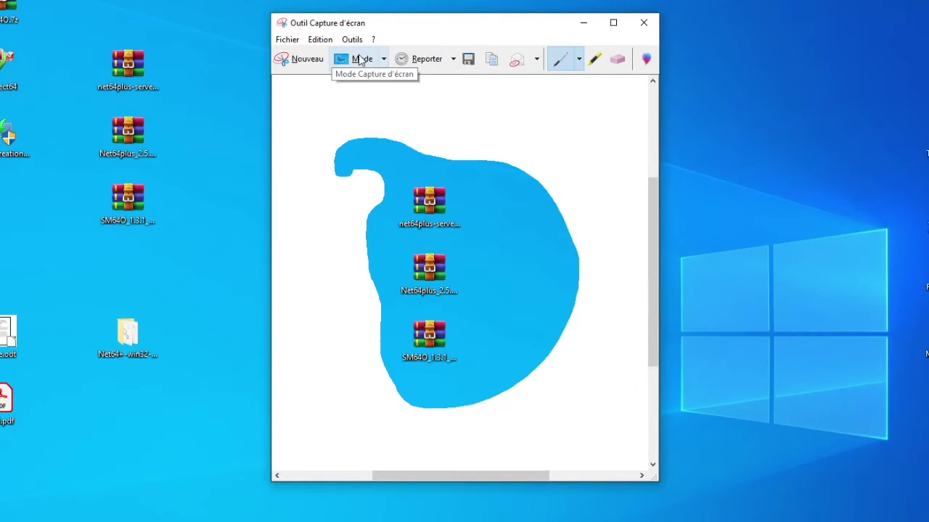
left_click(452, 60)
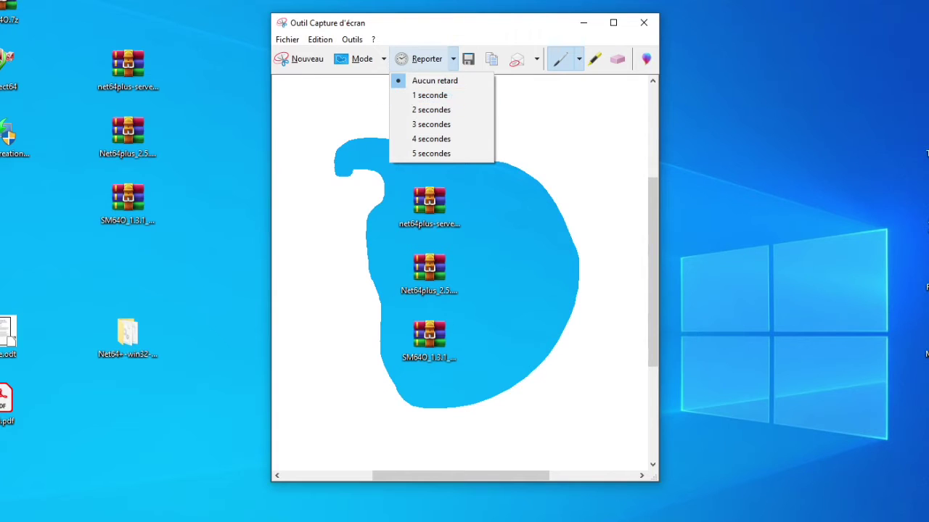
left_click(581, 136)
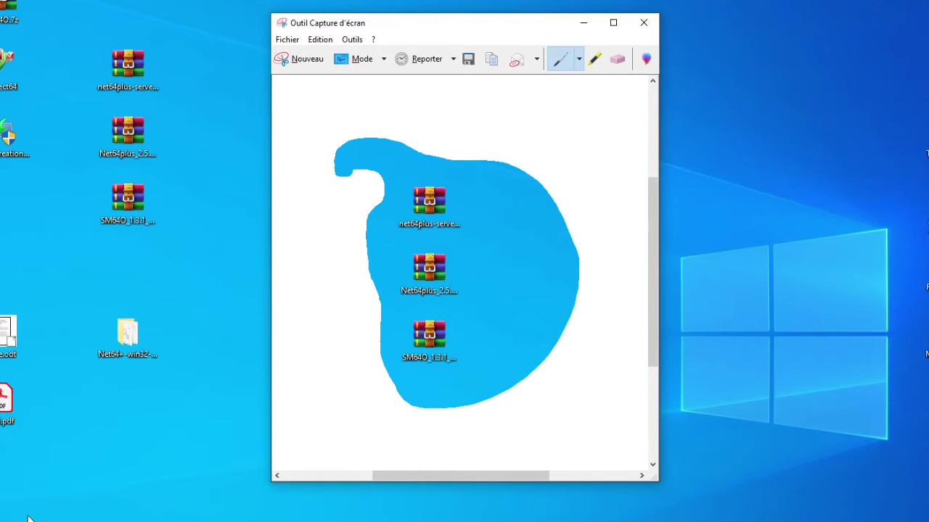
left_click(86, 502)
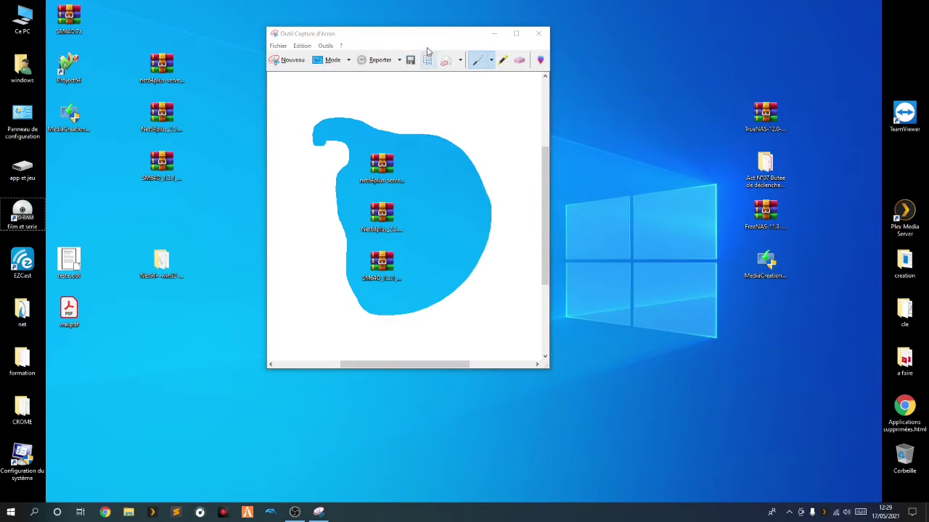
left_click(400, 37)
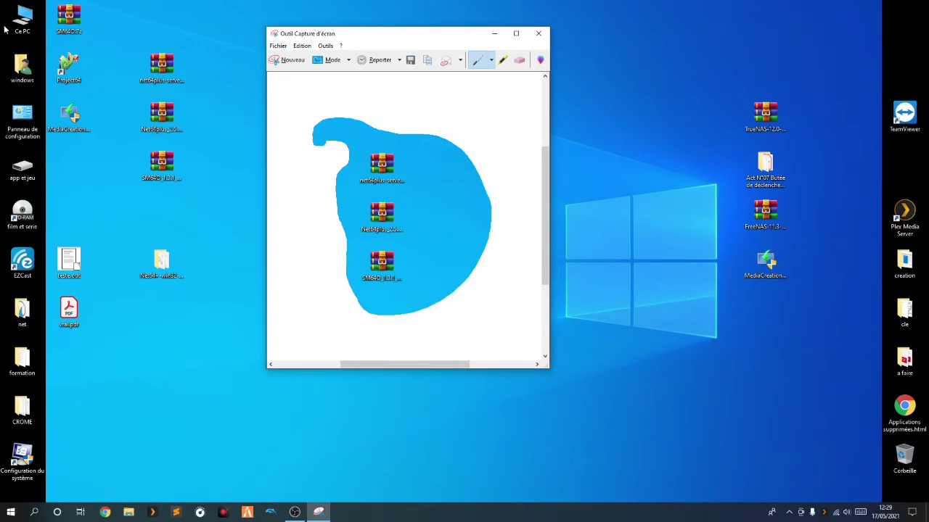
Open the desktop document teste.odt in LibreOffice Writer.
right_click(107, 311)
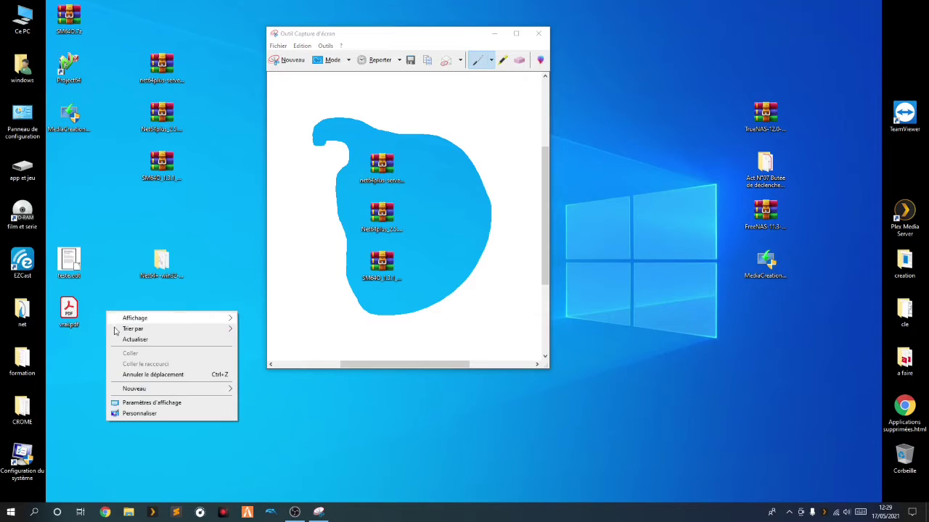
double_click(80, 259)
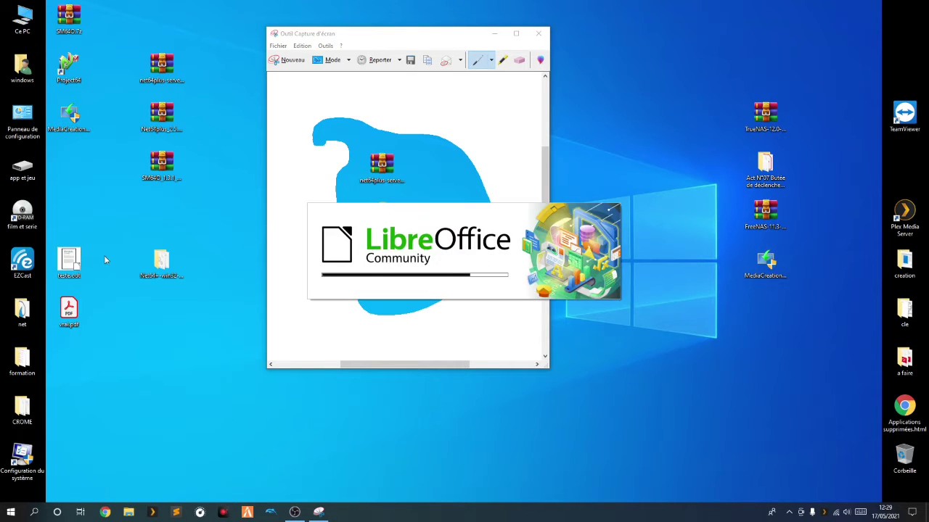
scroll(421, 284, "down", 10)
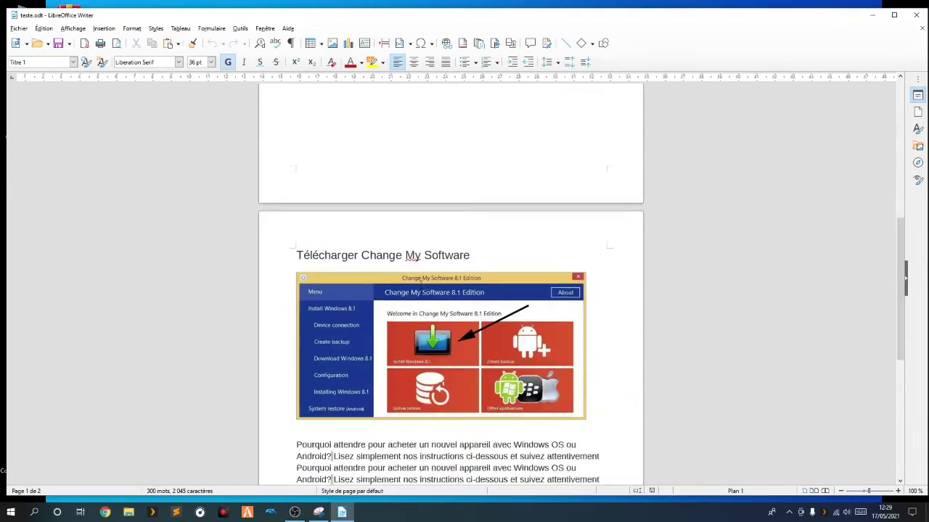
Insert a page break at the end of the document and paste the freehand capture onto the new page.
left_click(358, 406)
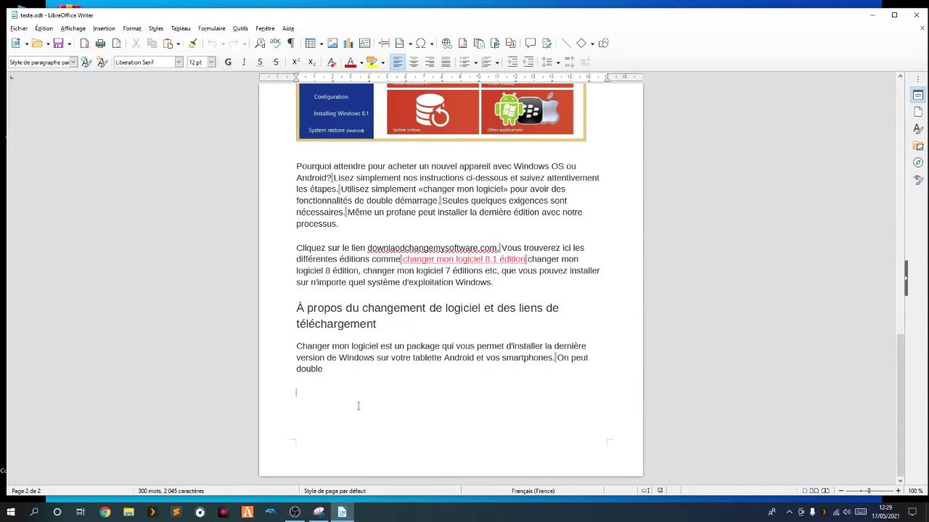
key("ctrl+Return")
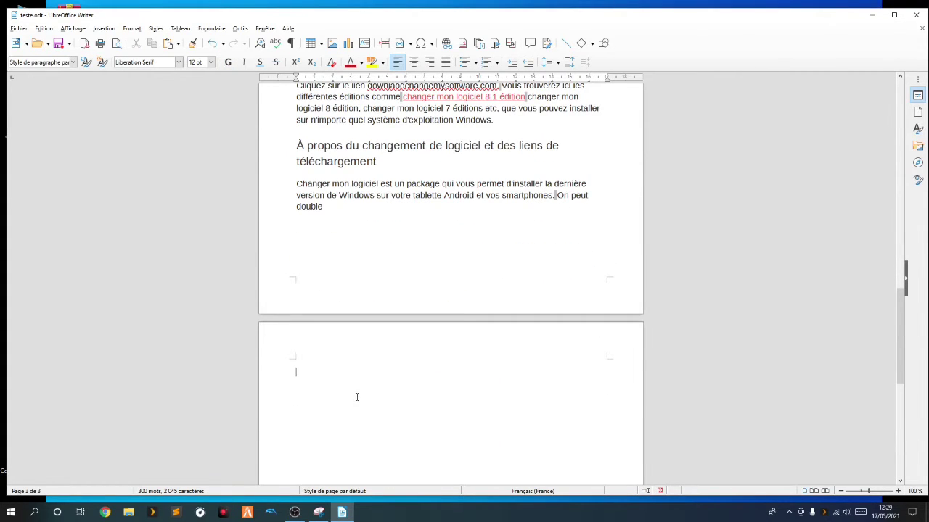
key("ctrl+v")
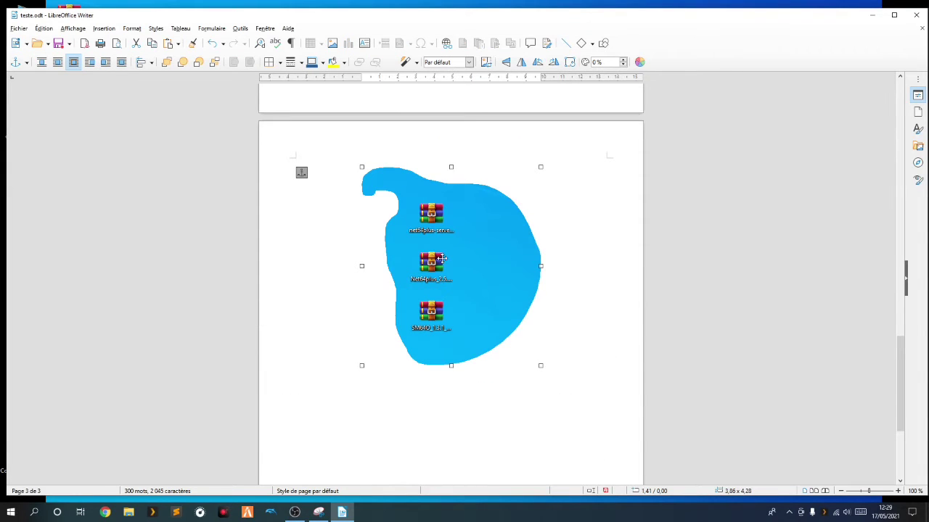
left_click(871, 16)
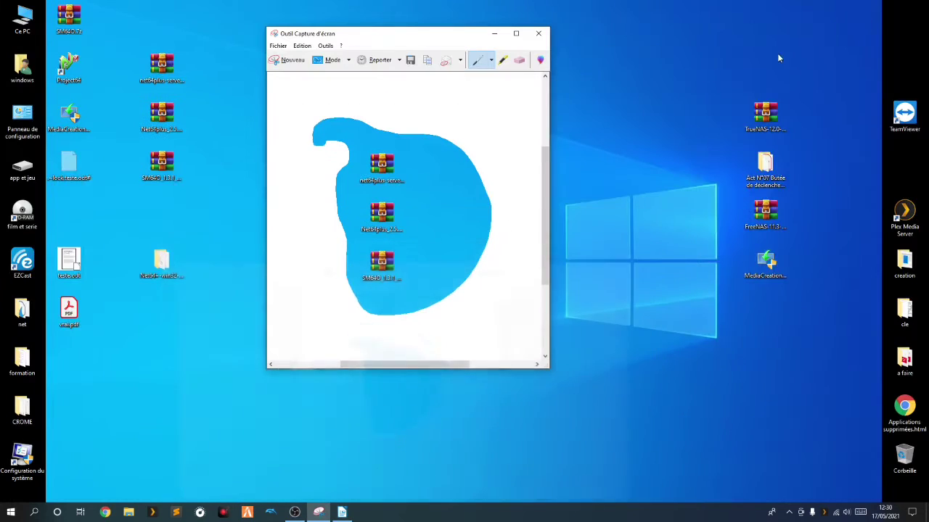
Save the freehand capture to Bureau as Capture.PNG in PNG format.
left_click(411, 62)
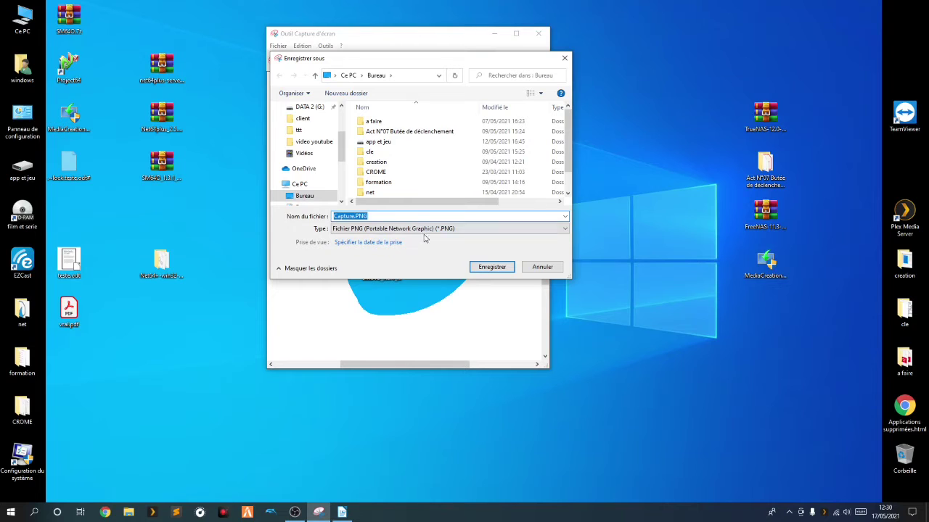
left_click(491, 267)
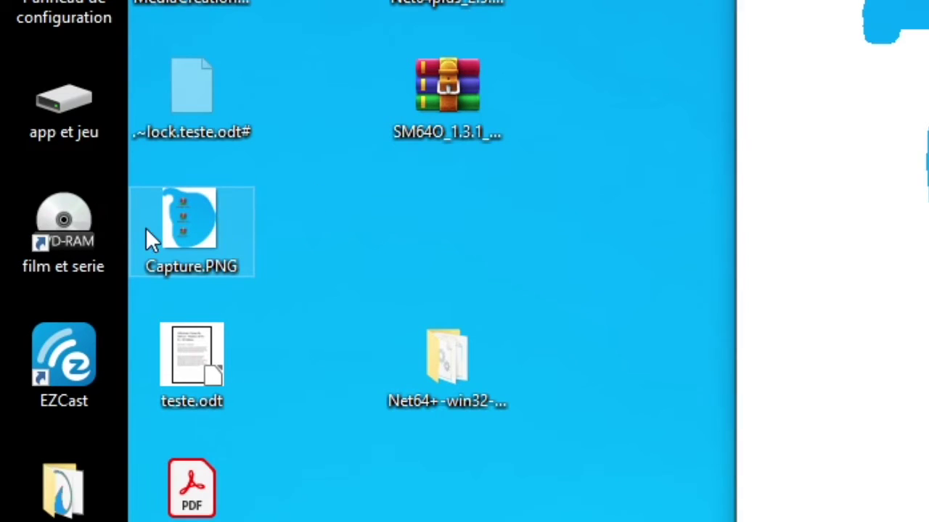
left_click_drag(146, 231, 185, 218)
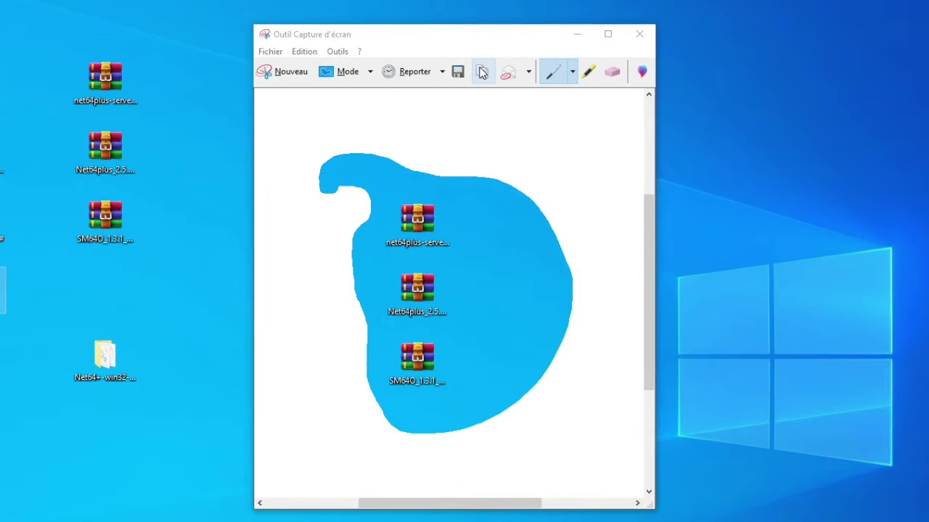
Copy the freehand capture to the clipboard from Outil Capture d'écran.
left_click(426, 60)
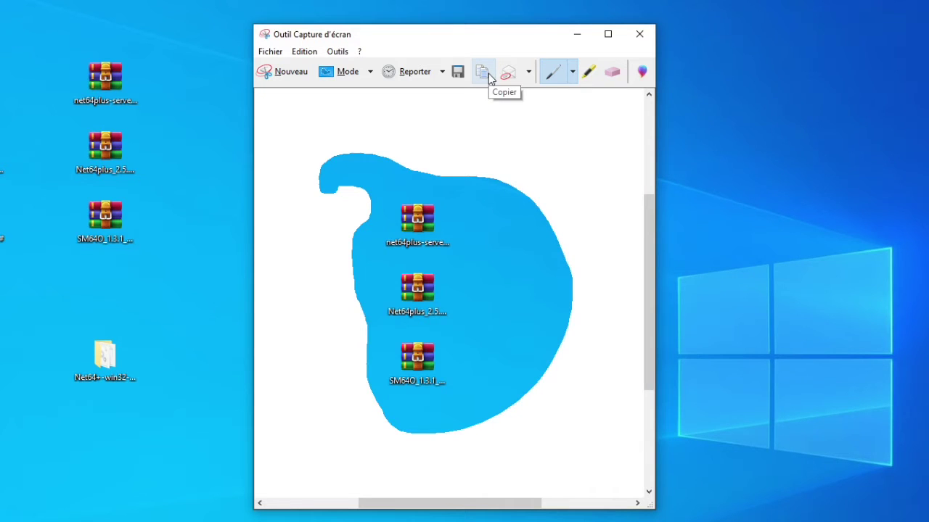
left_click(527, 75)
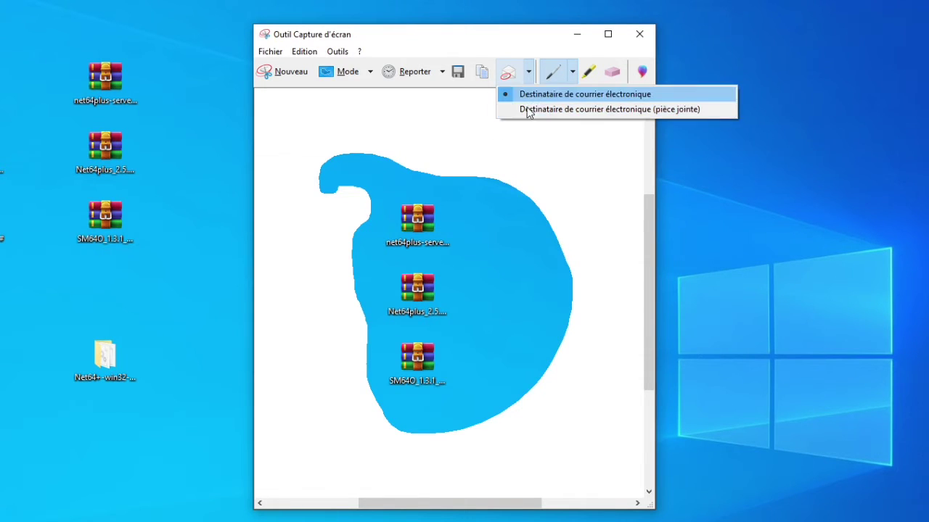
left_click(471, 127)
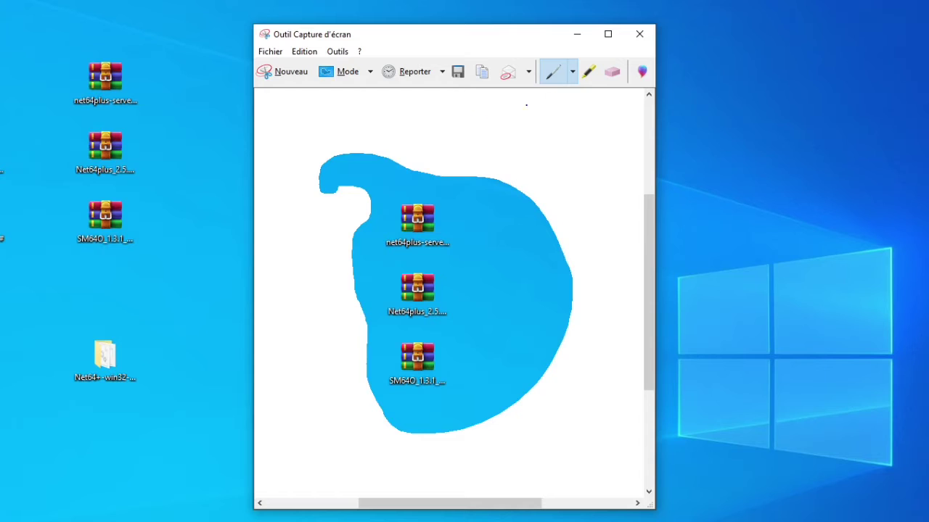
Draw a looping blue pen line over the capture's upper part and a highlighter stroke across the middle archive.
left_click(571, 76)
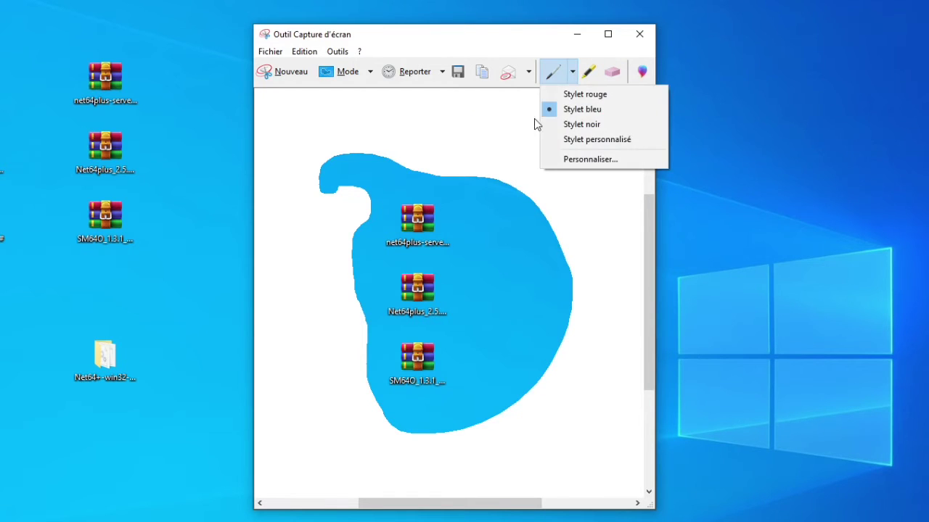
left_click(469, 124)
mouse_move(447, 188)
left_mouse_down()
mouse_move(388, 203)
mouse_move(499, 156)
mouse_move(569, 243)
mouse_move(473, 259)
left_mouse_up()
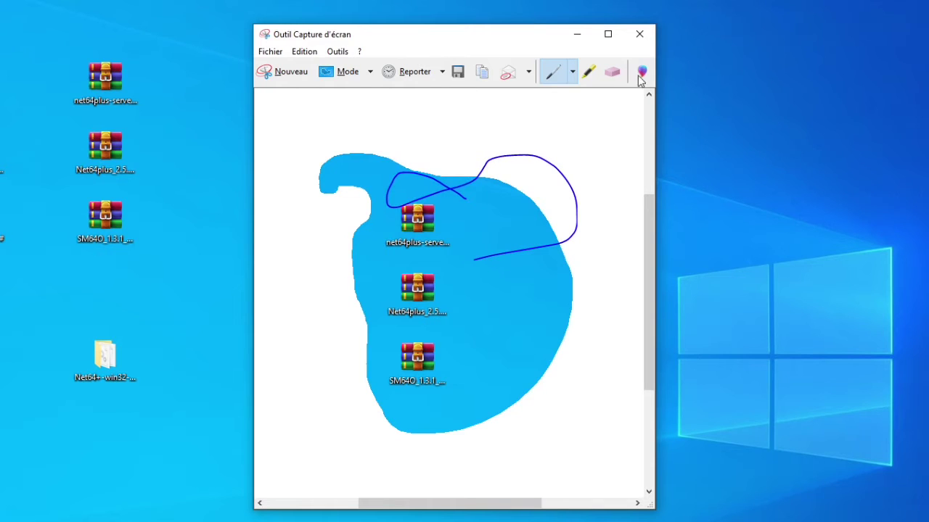
left_click(590, 71)
left_click_drag(516, 290, 405, 297)
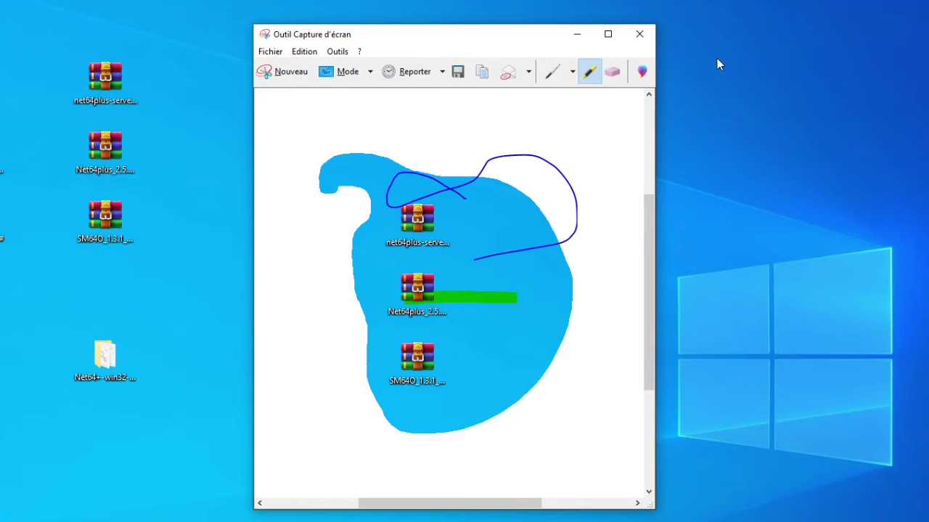
Erase the highlighter stroke and the blue pen line from the capture.
left_click(612, 71)
left_click_drag(532, 293, 403, 271)
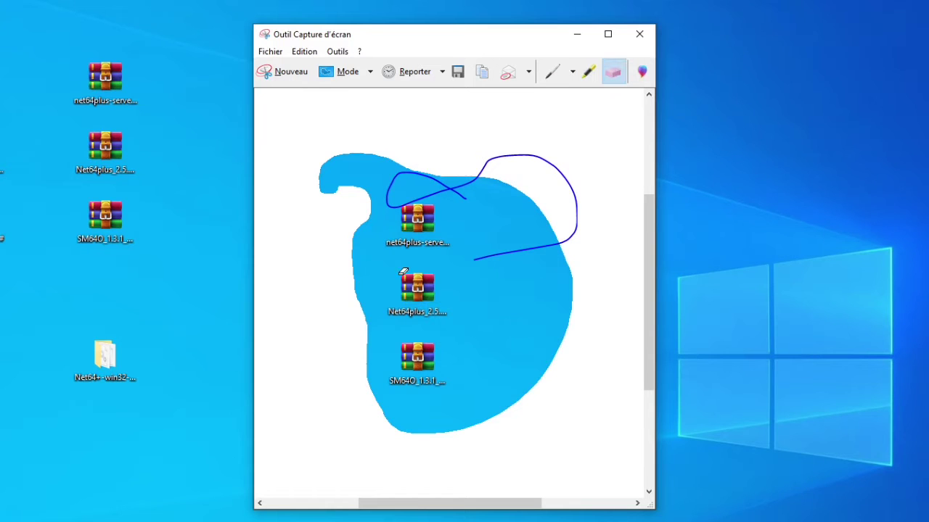
left_click(508, 246)
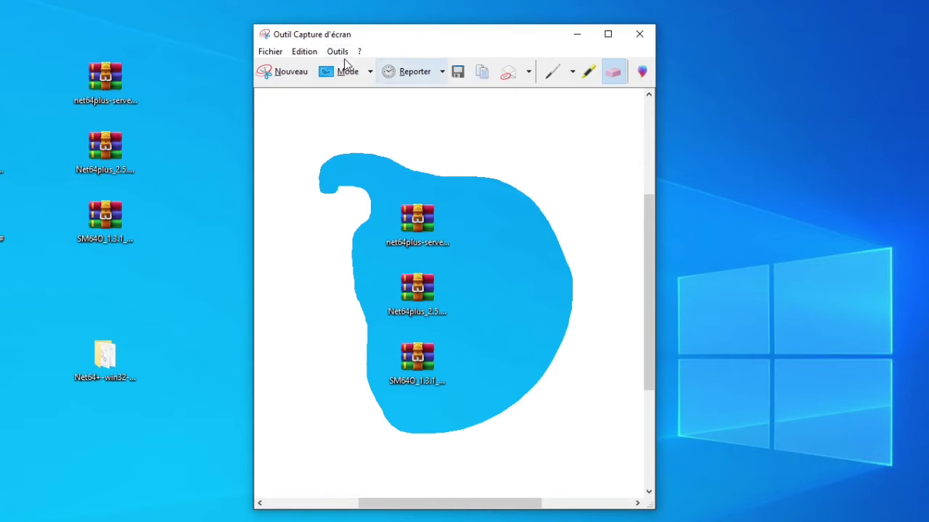
left_click(270, 52)
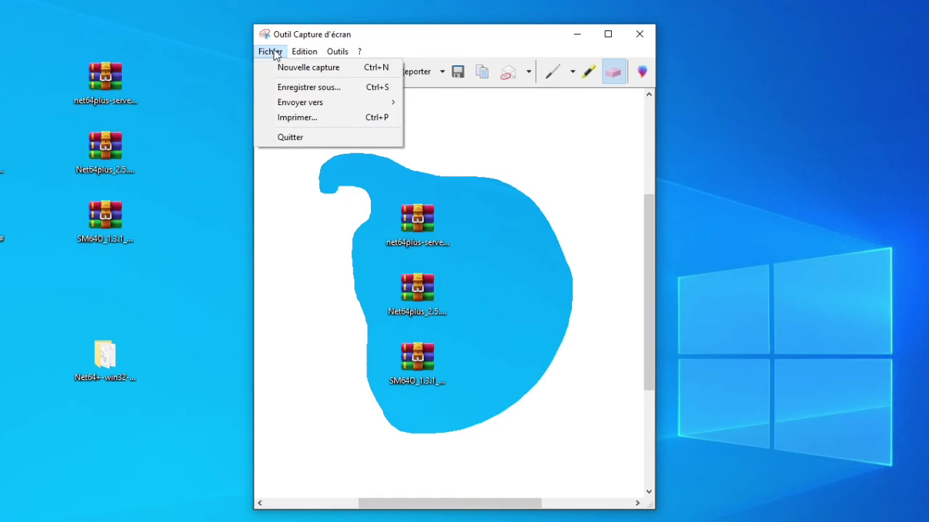
mouse_move(304, 54)
mouse_move(269, 54)
mouse_move(290, 106)
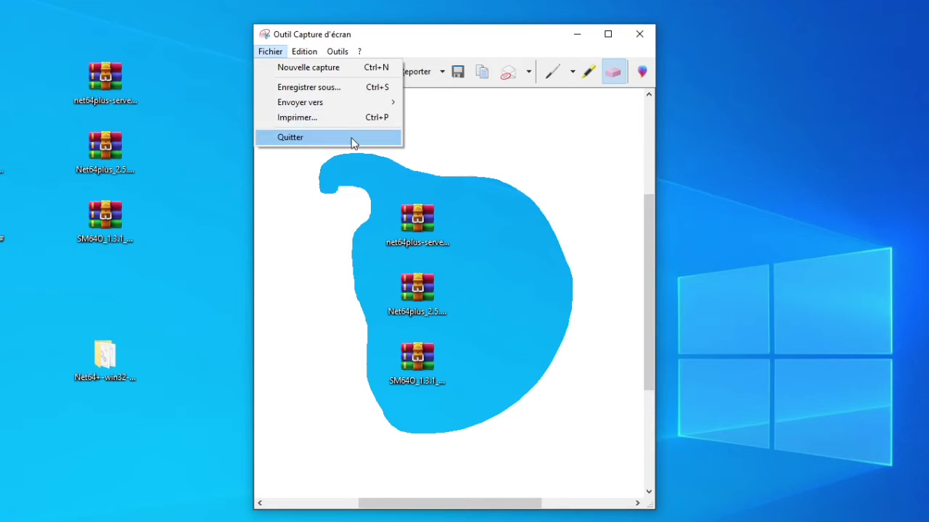
Examine the snipping tool's file, edit and tool commands and its options dialog, cancelling without changing any option.
left_click(484, 141)
left_click(304, 52)
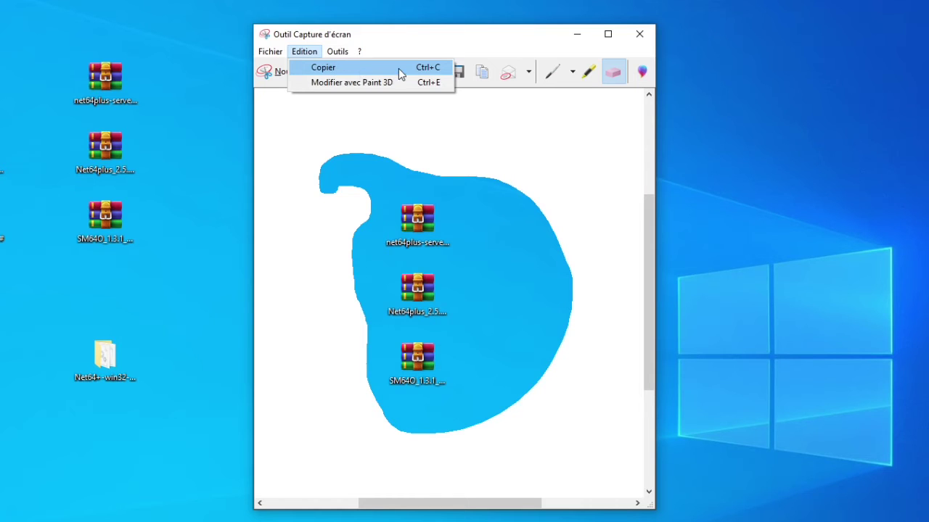
left_click(341, 145)
left_click(337, 51)
mouse_move(359, 69)
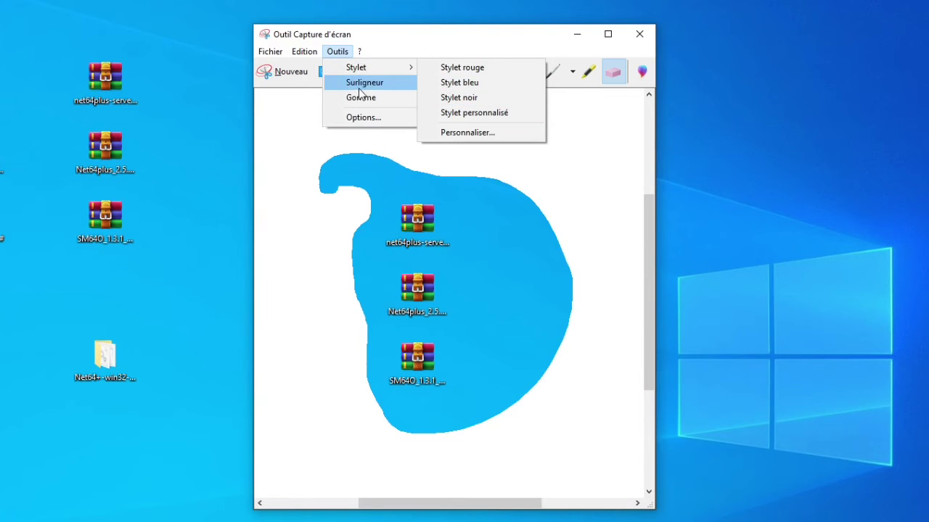
left_click(373, 118)
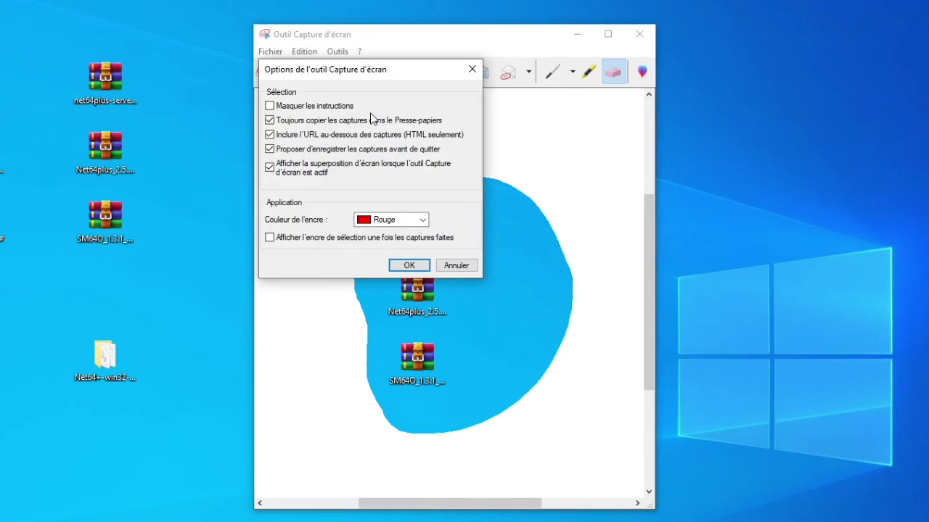
left_click(294, 111)
left_click(295, 108)
left_click(454, 265)
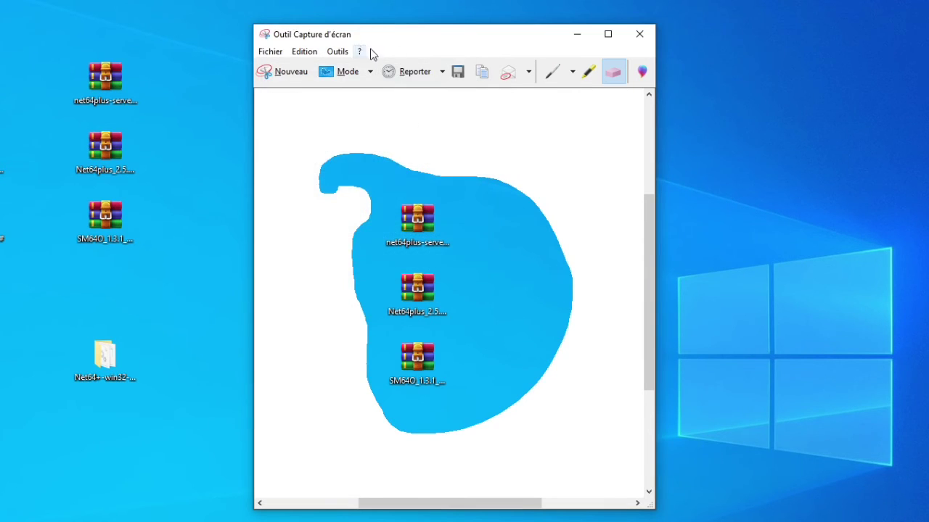
Close Outil Capture d'écran without saving the capture changes and relaunch it from the Windows search.
left_click(635, 37)
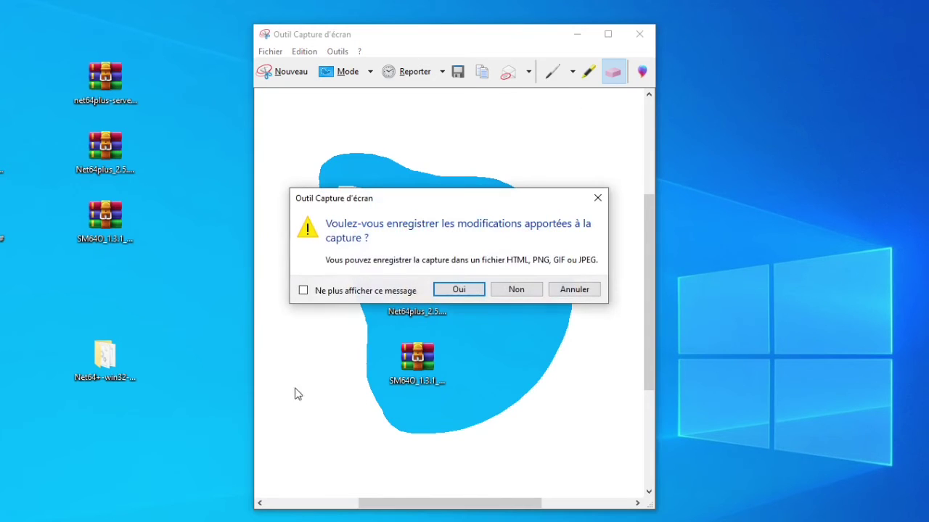
left_click(496, 292)
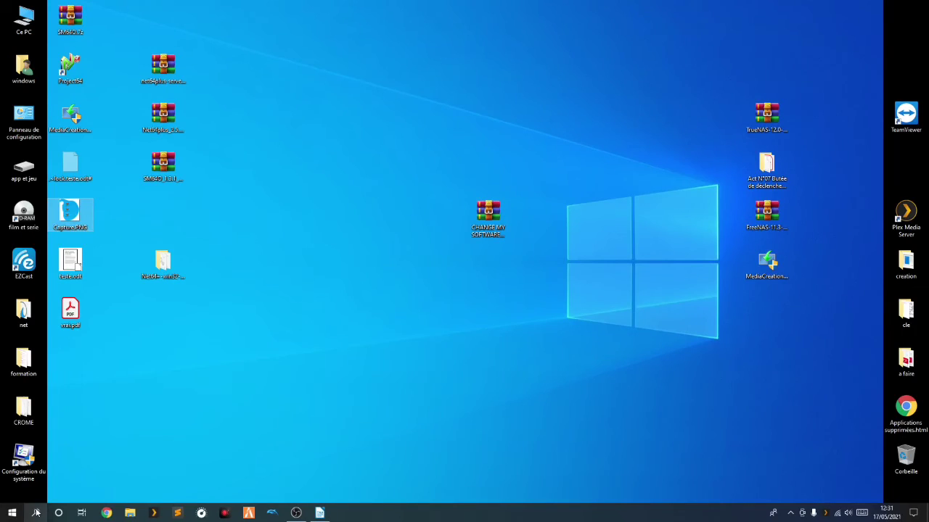
left_click(36, 512)
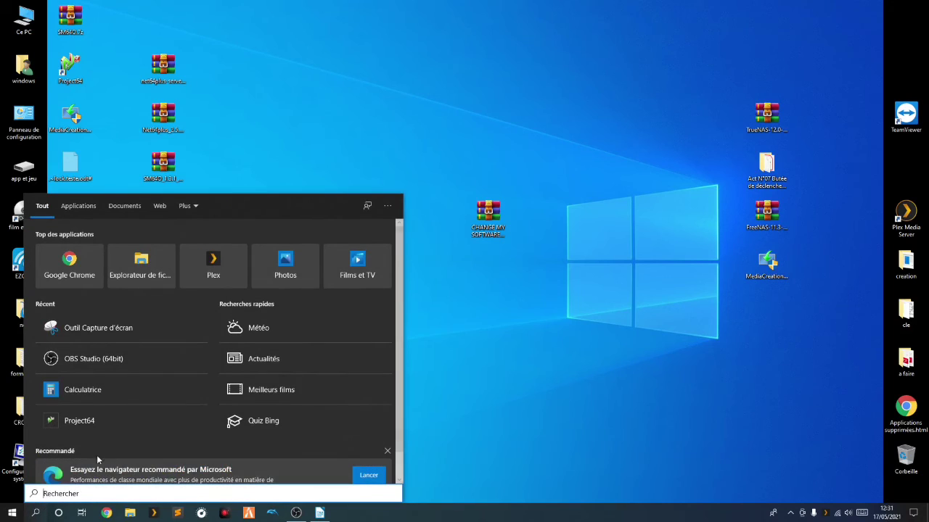
left_click(72, 344)
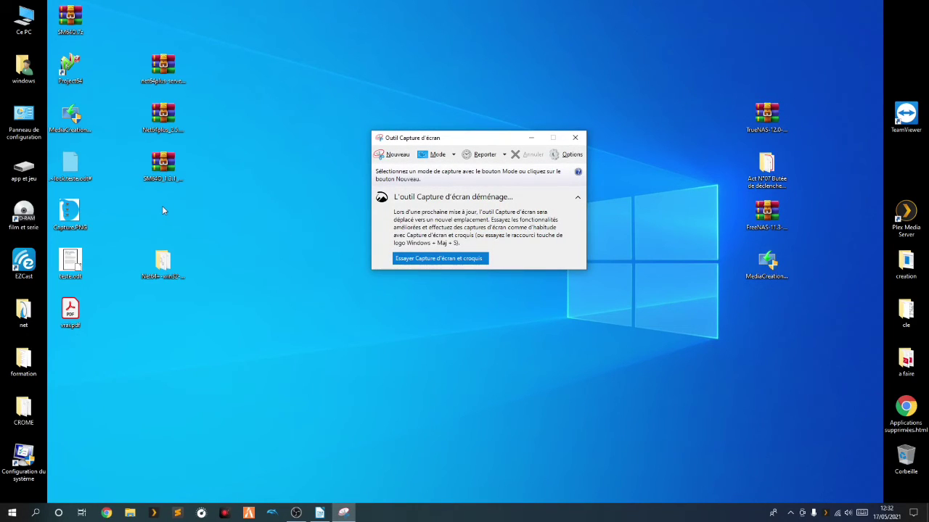
Review the snipping options without changing them and take a small free-form capture beside the net64plus-serve archive.
left_click(555, 150)
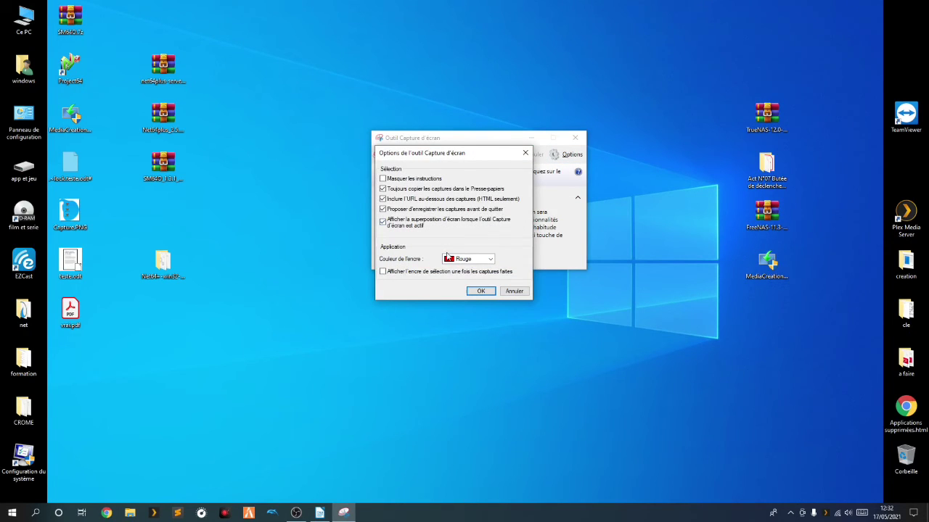
left_click(513, 291)
left_click(397, 155)
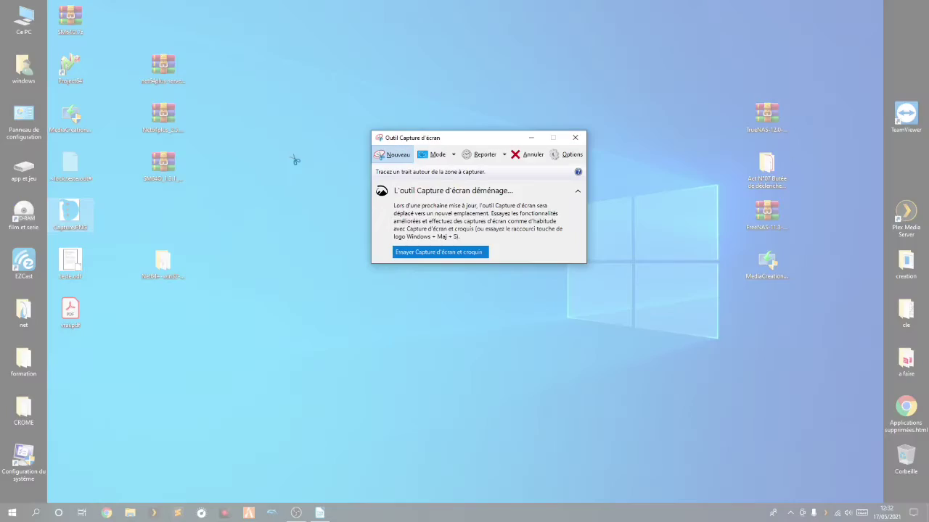
left_click_drag(143, 52, 163, 91)
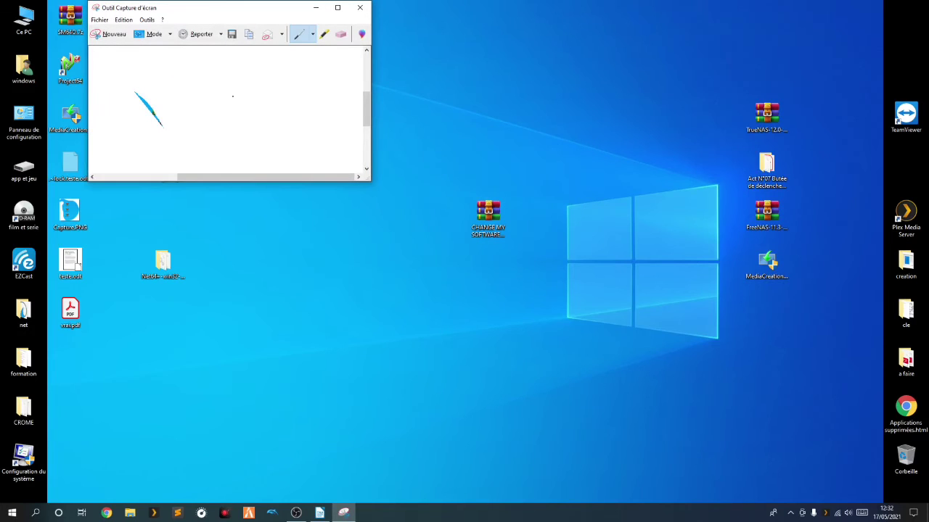
Switch to rectangular capture mode and capture the desktop area holding the net64plus-serve, Net64plus_2.5 and SM64O_1.3.1 archives.
left_click(169, 34)
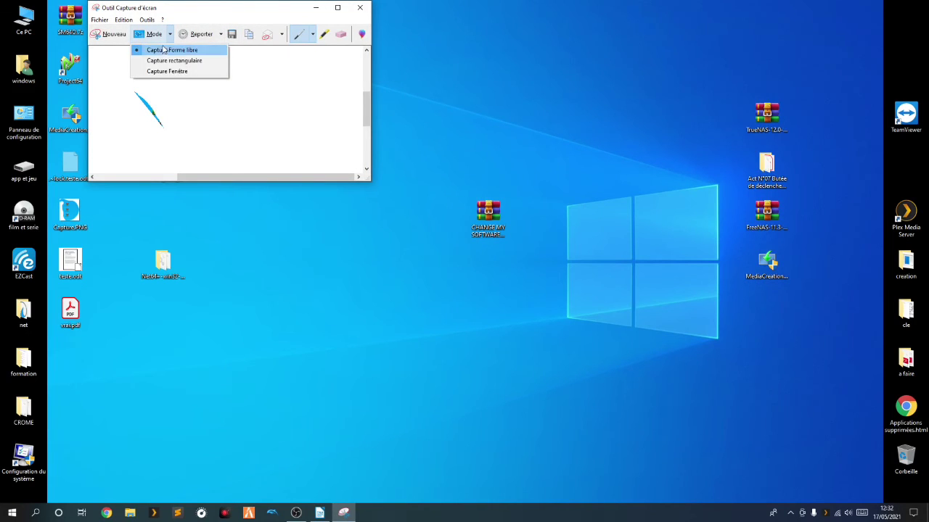
left_click(174, 60)
left_click_drag(241, 8, 436, 56)
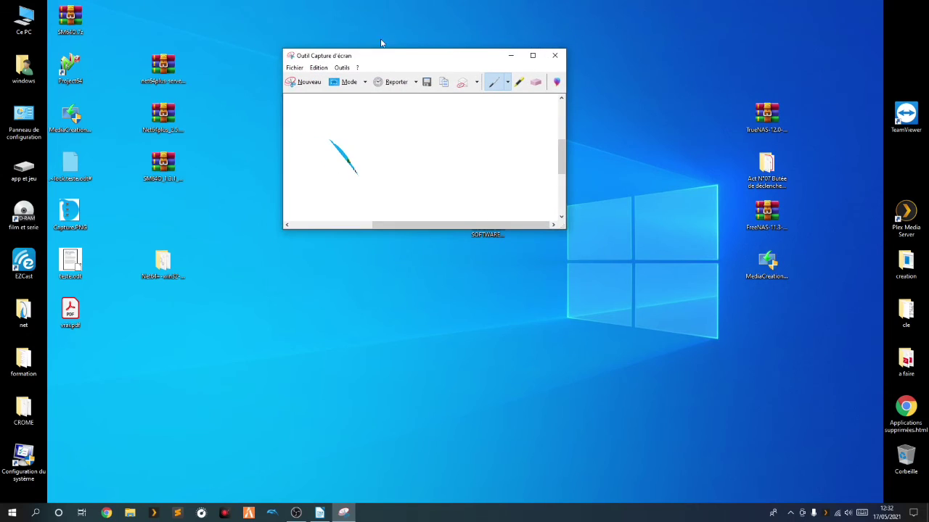
left_click(303, 82)
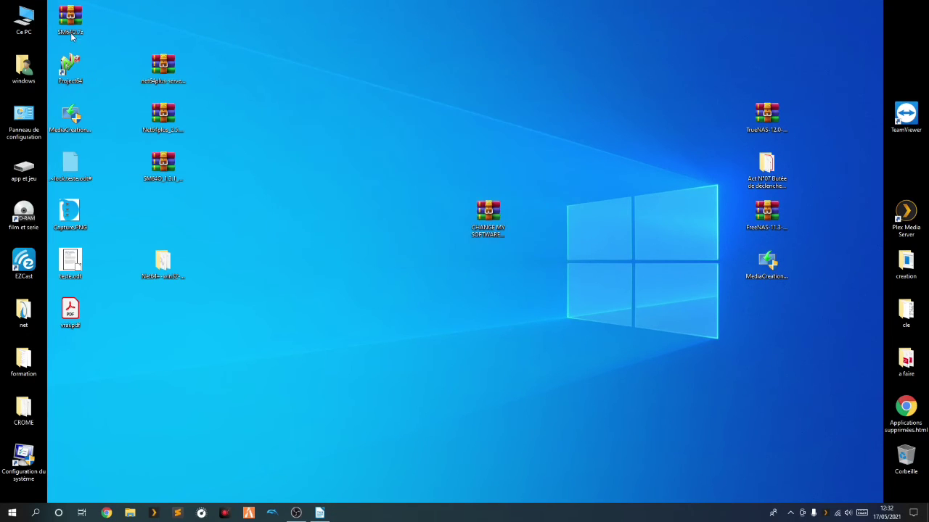
left_click_drag(126, 16, 192, 202)
left_click_drag(236, 10, 457, 72)
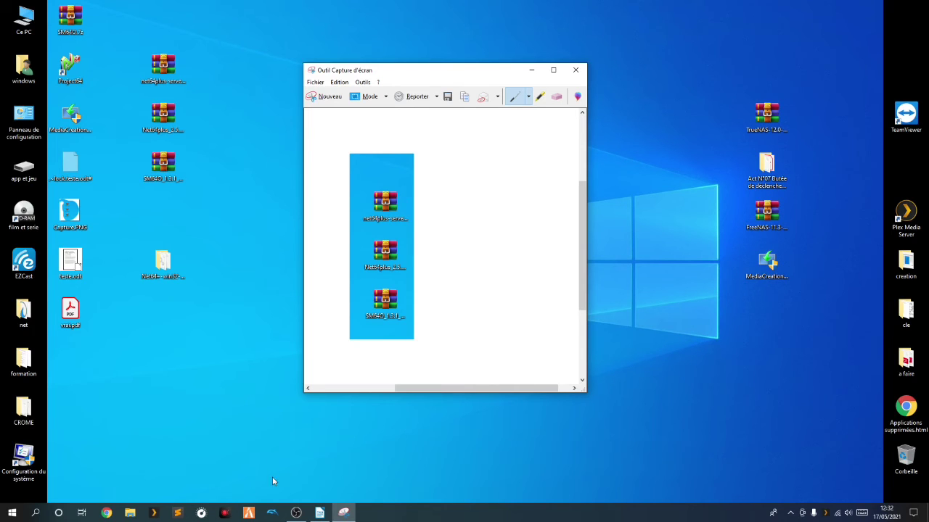
left_click(296, 513)
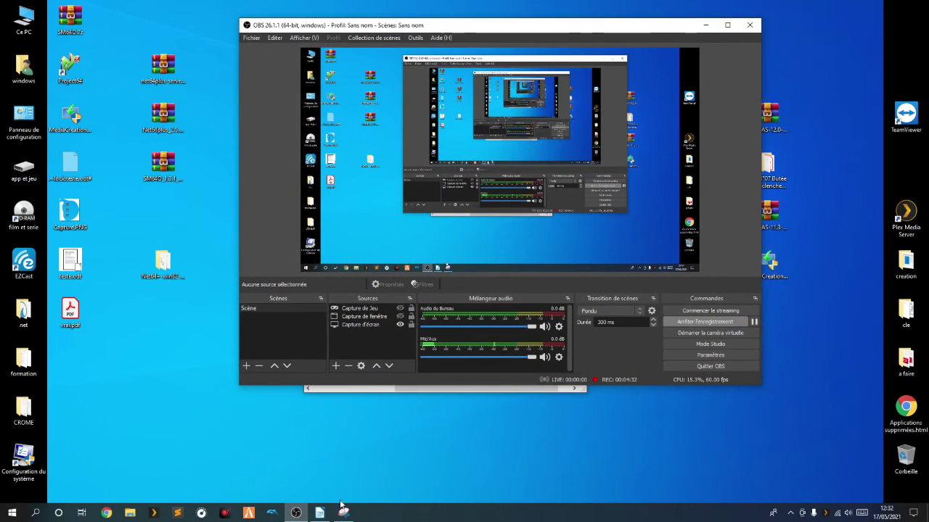
left_click(343, 511)
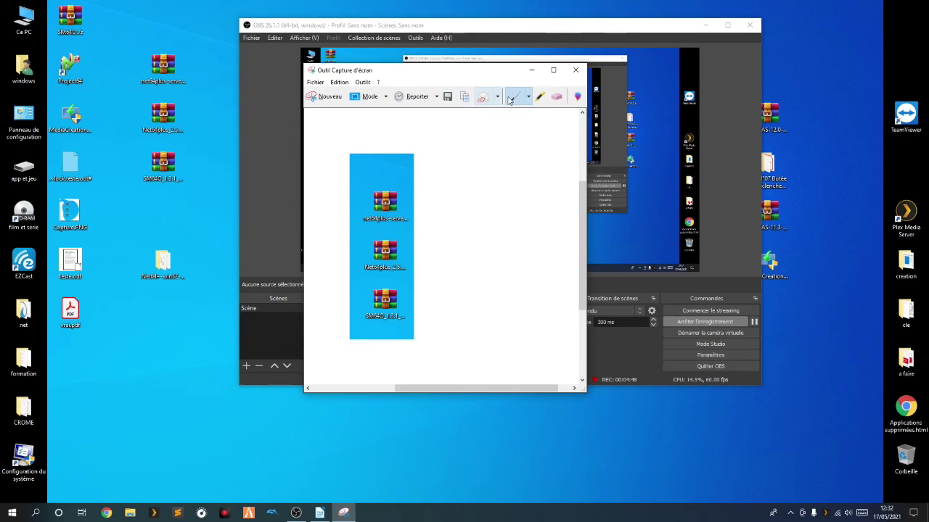
Open the rectangular capture in Paint 3D for editing and close Paint 3D without saving.
left_click(576, 104)
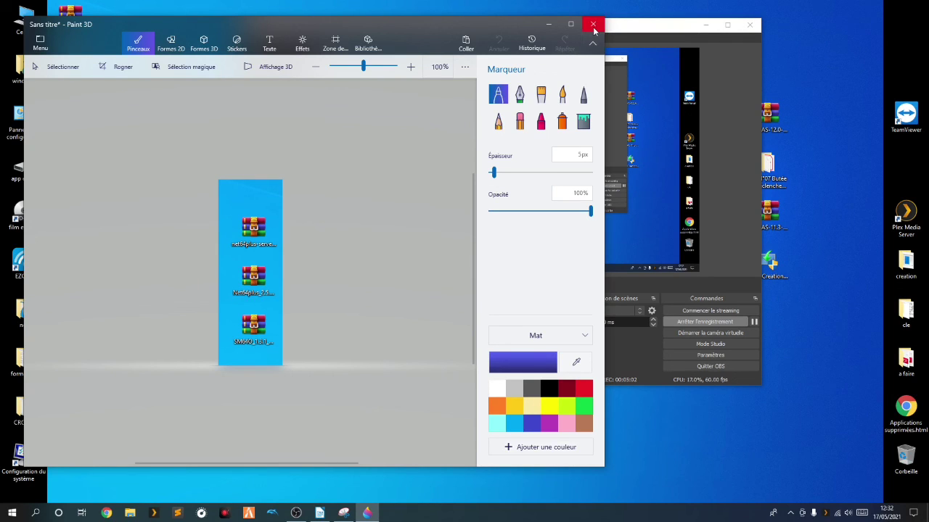
left_click(593, 27)
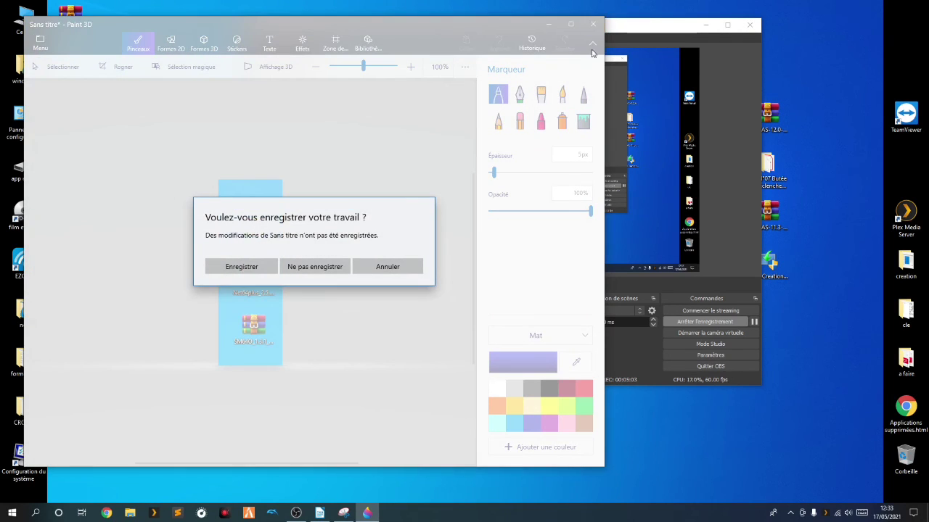
left_click(314, 267)
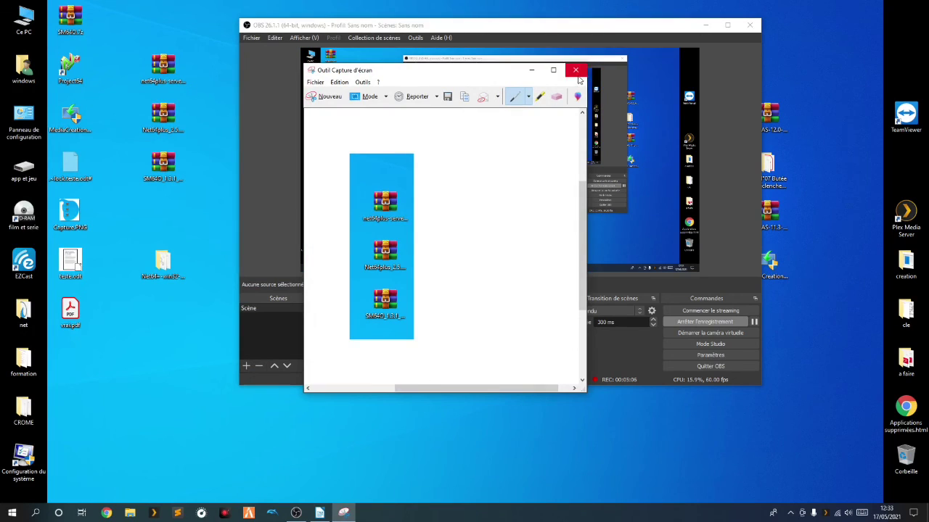
Close Outil Capture d'écran without saving the rectangular capture.
left_click(575, 70)
left_click(486, 243)
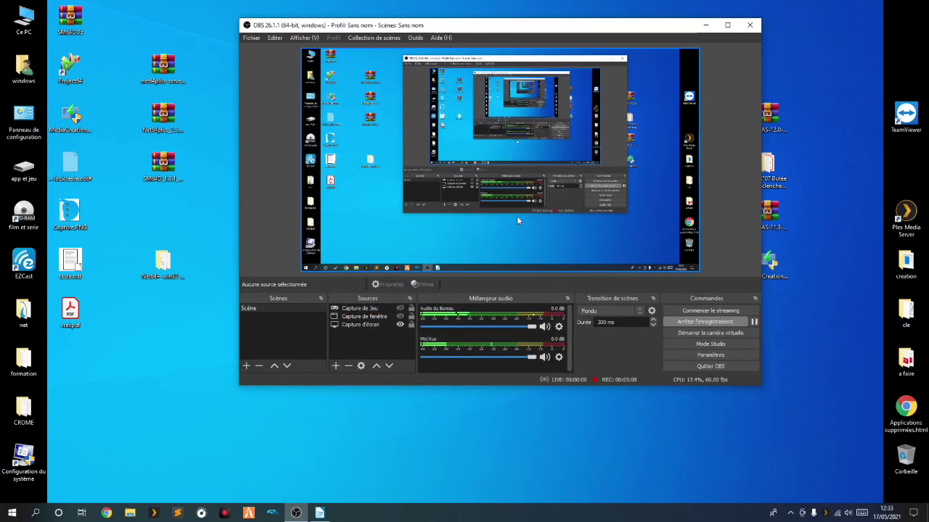